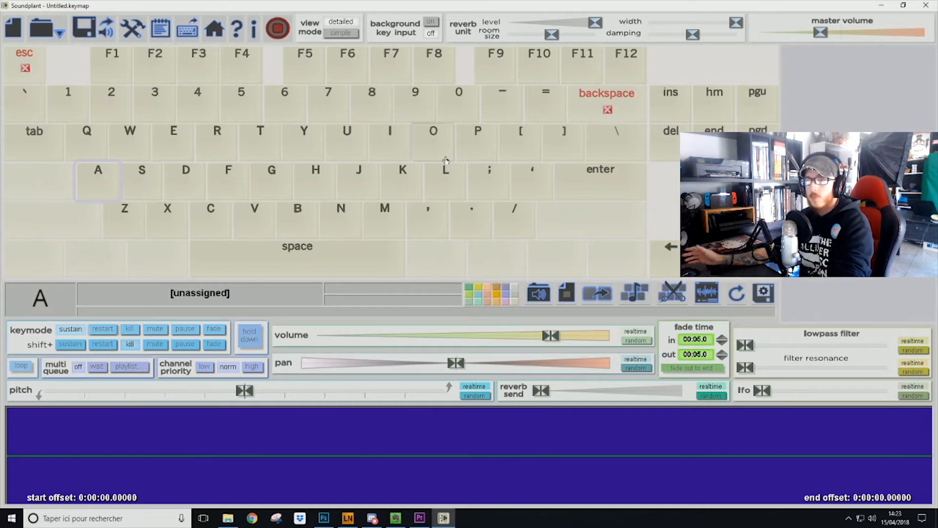
From the Sons folder, assign the Caverne sound to key R, Cascade to key T and Coup sur bois to key Y.
click(229, 518)
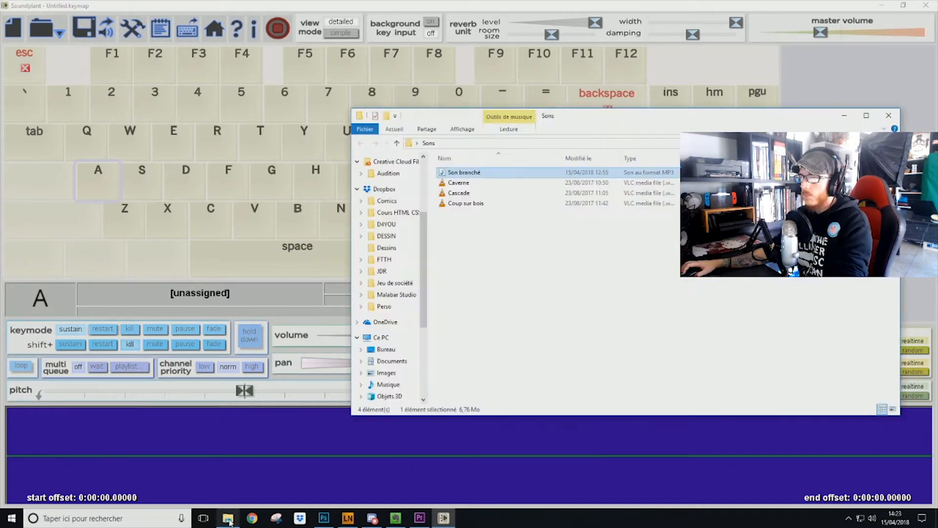
drag(456, 120, 558, 128)
drag(562, 192, 218, 141)
mouse_move(231, 523)
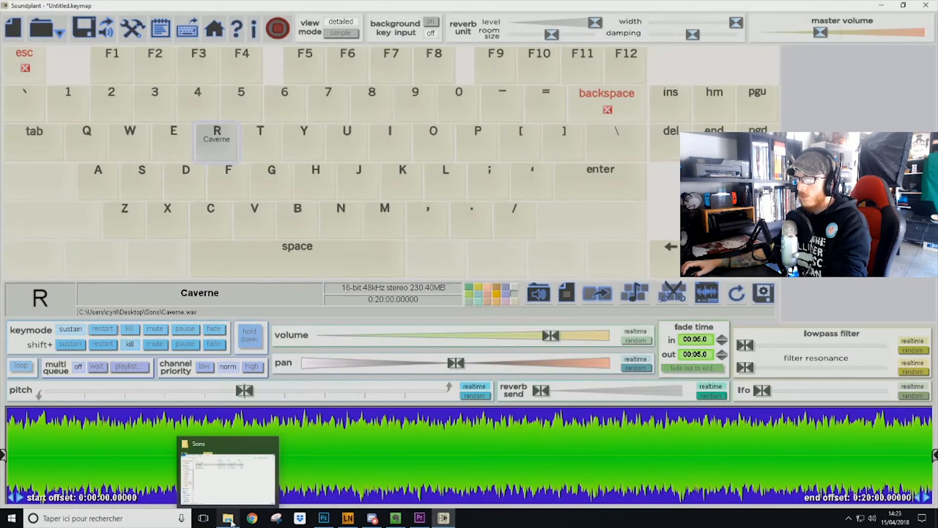
click(230, 524)
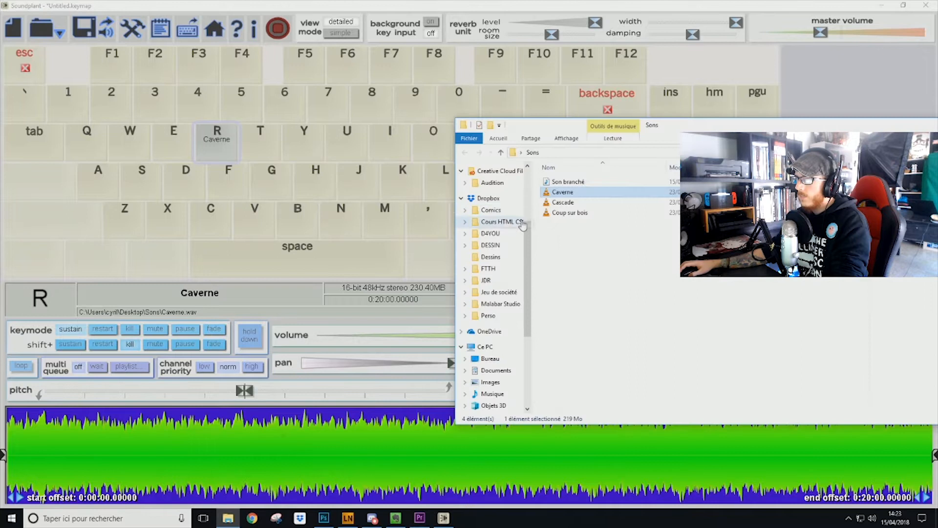
drag(563, 202, 262, 138)
drag(569, 213, 303, 141)
Assign the Son branché sound from the Sons folder to key O and Coup sur bois to key U.
click(228, 519)
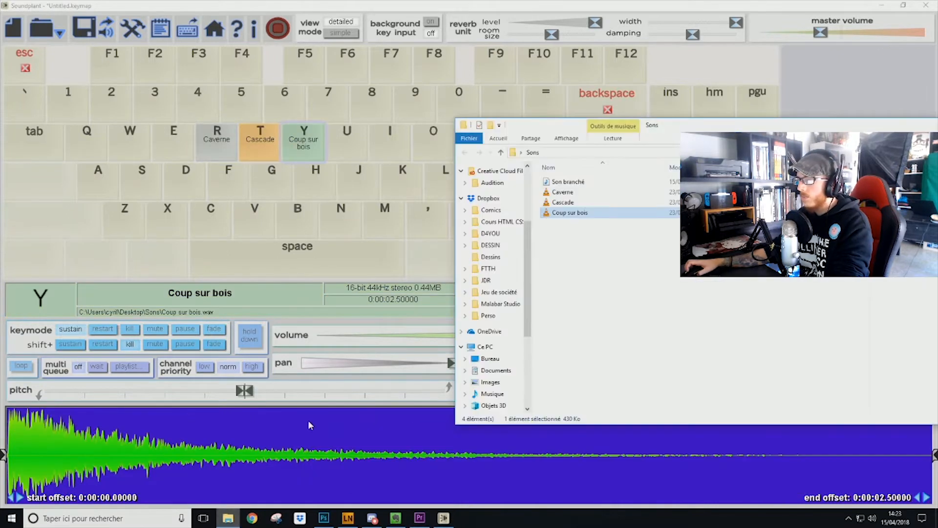
drag(581, 183, 433, 141)
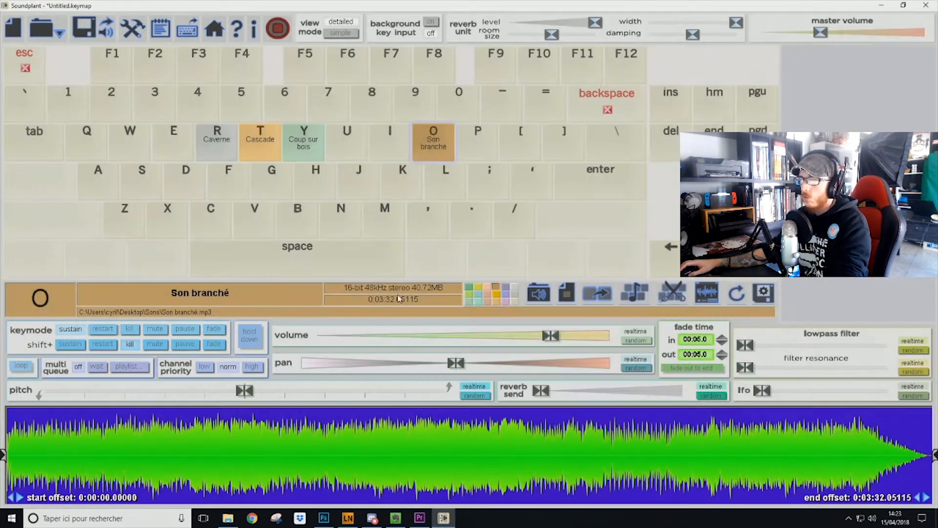
click(228, 519)
drag(569, 212, 349, 146)
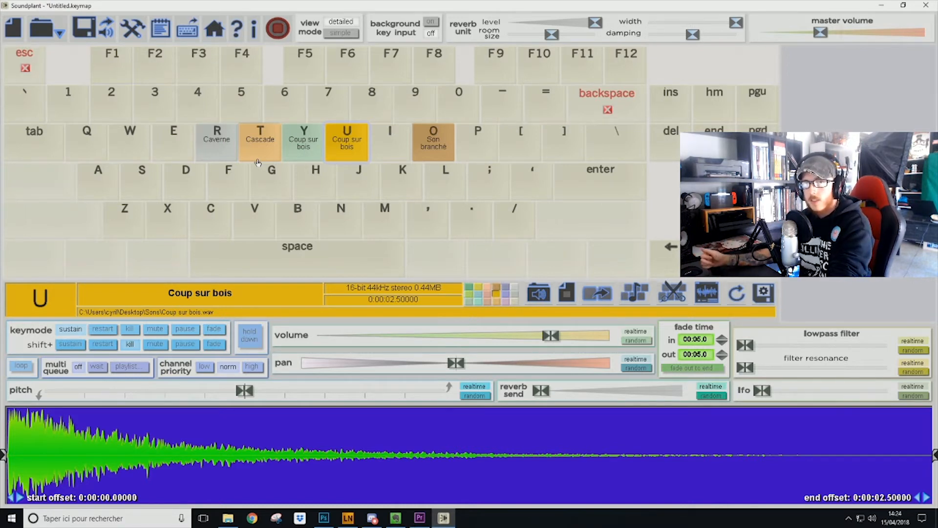
Preview the Caverne sound on key R, and set both its keymode and its shift+ mode to fade.
key(r)
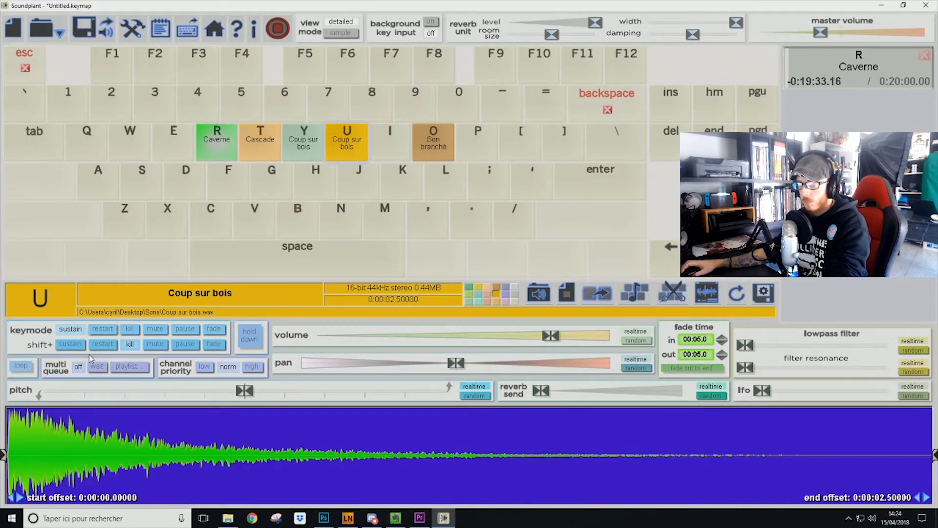
click(225, 155)
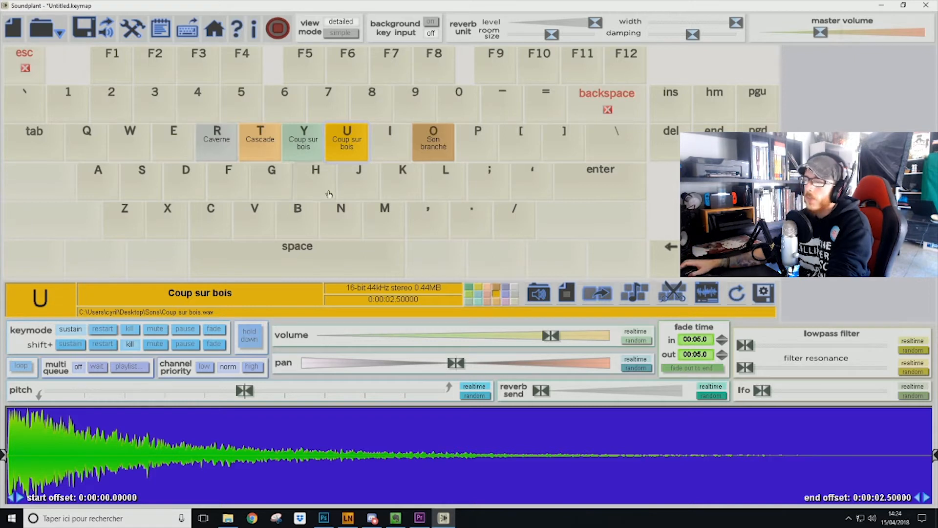
click(221, 151)
click(214, 329)
click(214, 344)
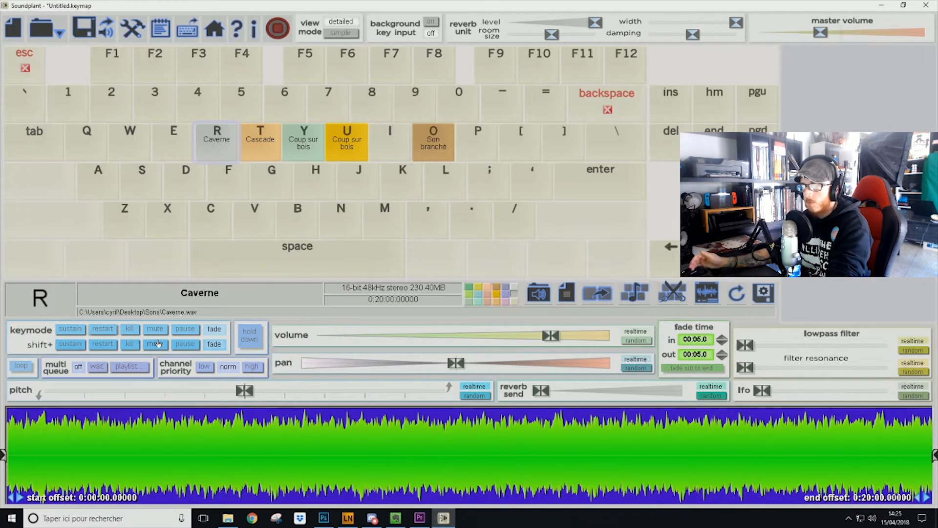
Play Caverne and Cascade together, and lower the volume of Cascade to about a third of the slider.
key(r)
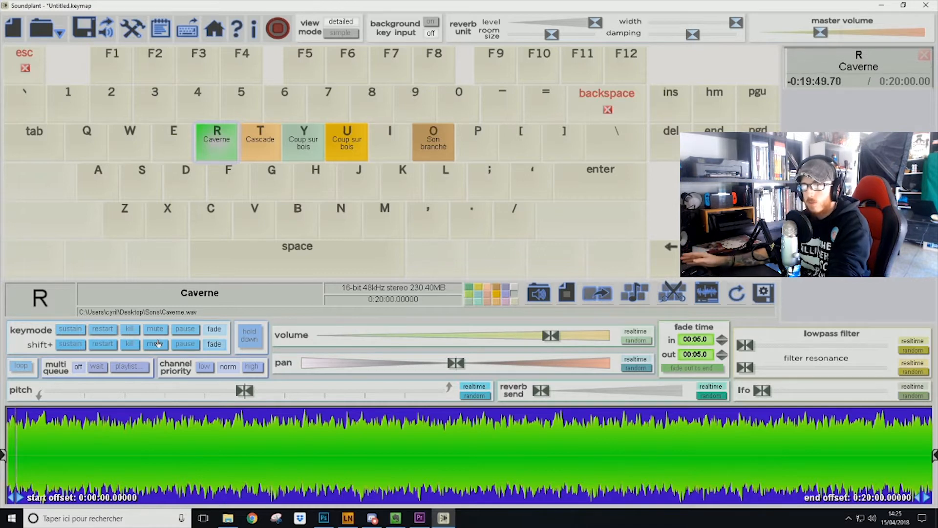
key(r)
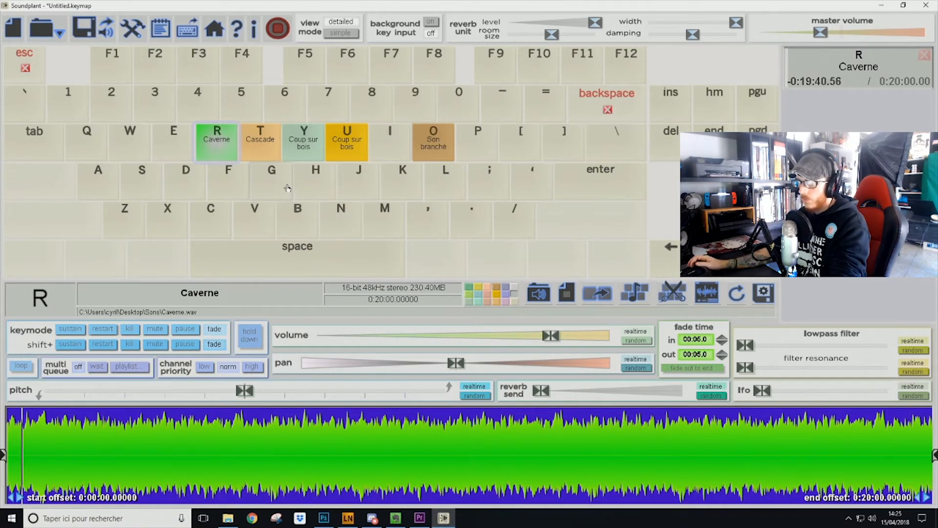
key(t)
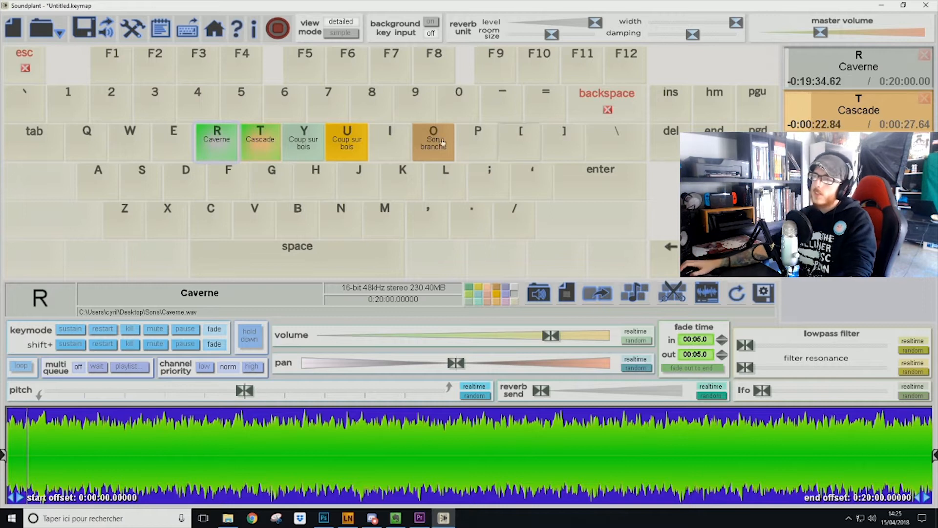
click(264, 149)
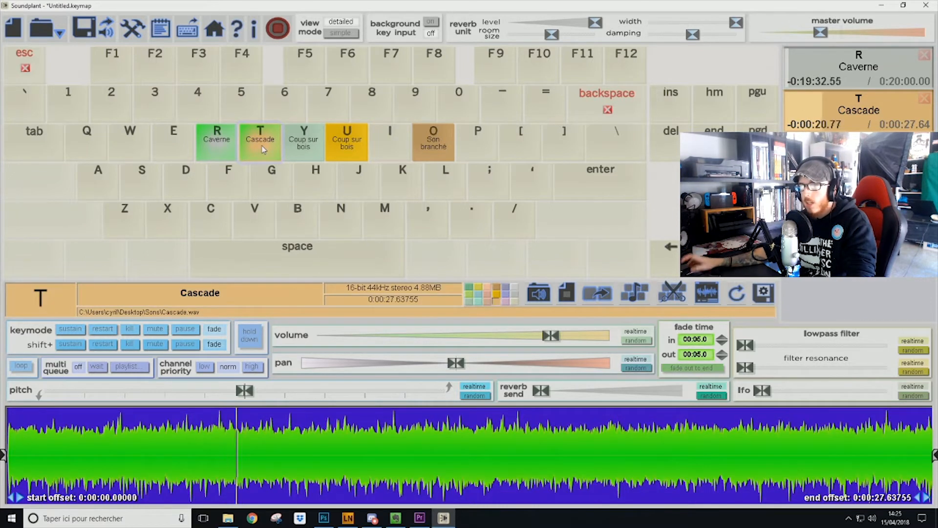
drag(551, 350, 416, 350)
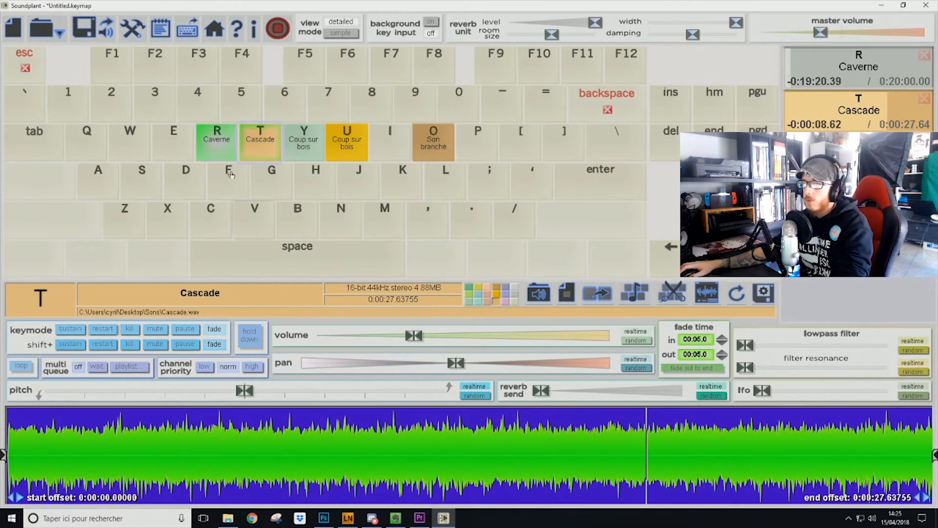
Set the keymode of Cascade to sustain with its shift+ mode on fade, and play it from near its end.
click(218, 151)
click(266, 151)
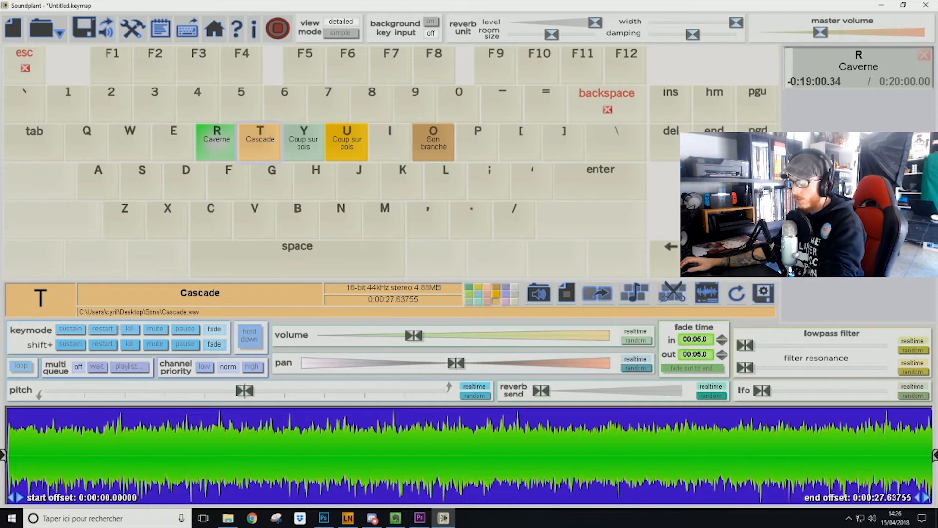
key(t)
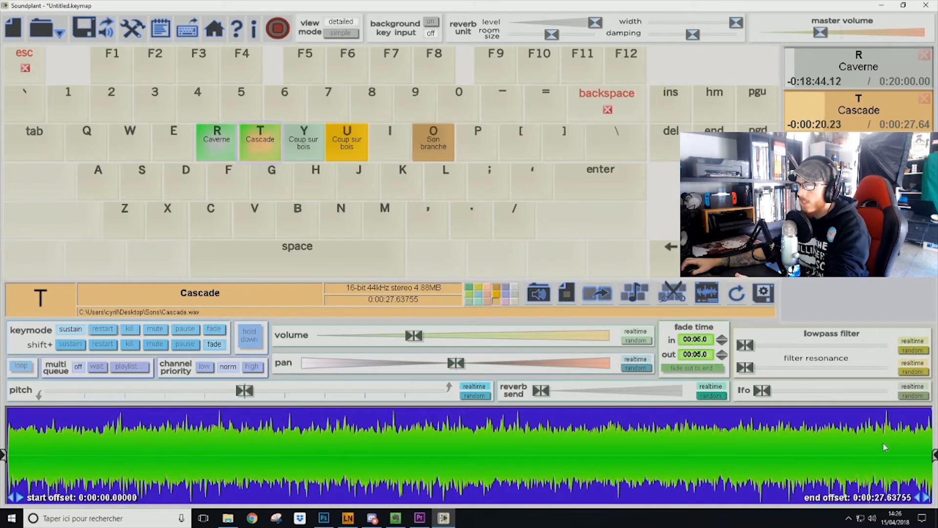
click(218, 147)
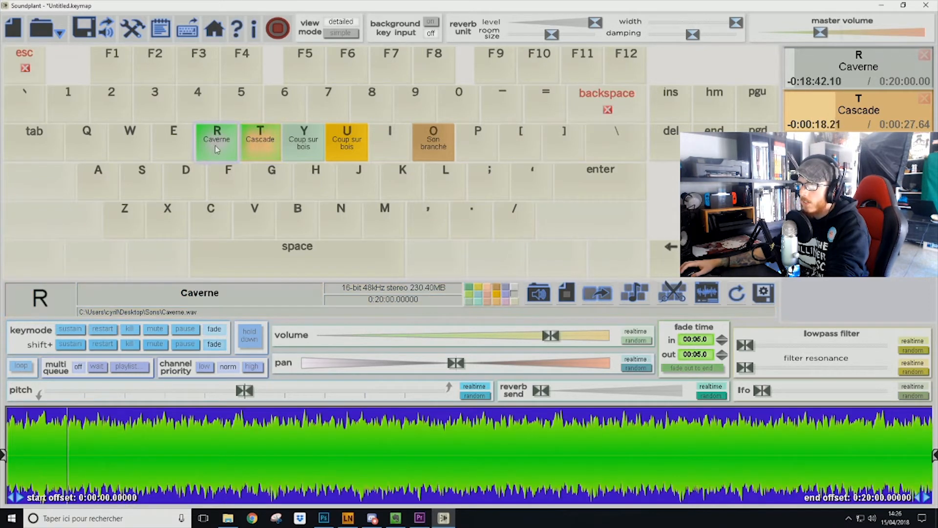
click(807, 110)
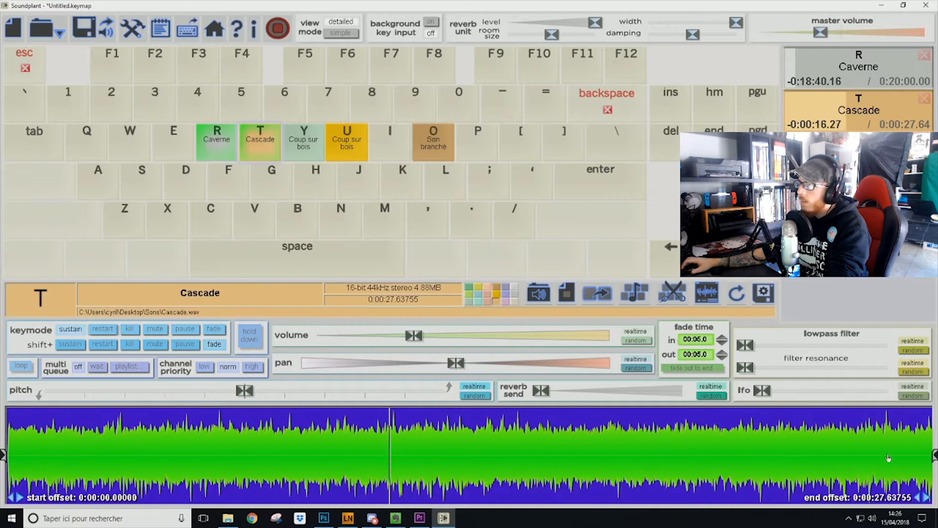
click(893, 455)
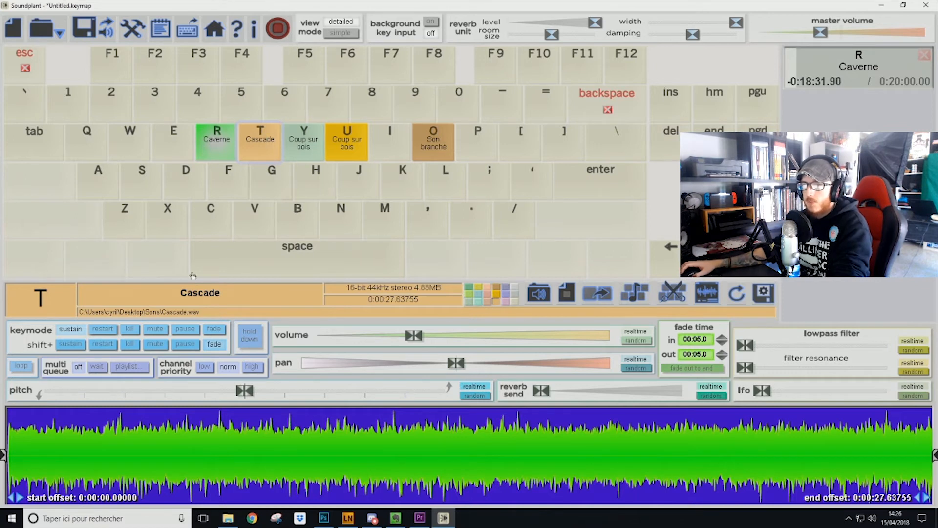
Enable looping for Cascade and test the loop by playing from near the end of its waveform.
click(23, 367)
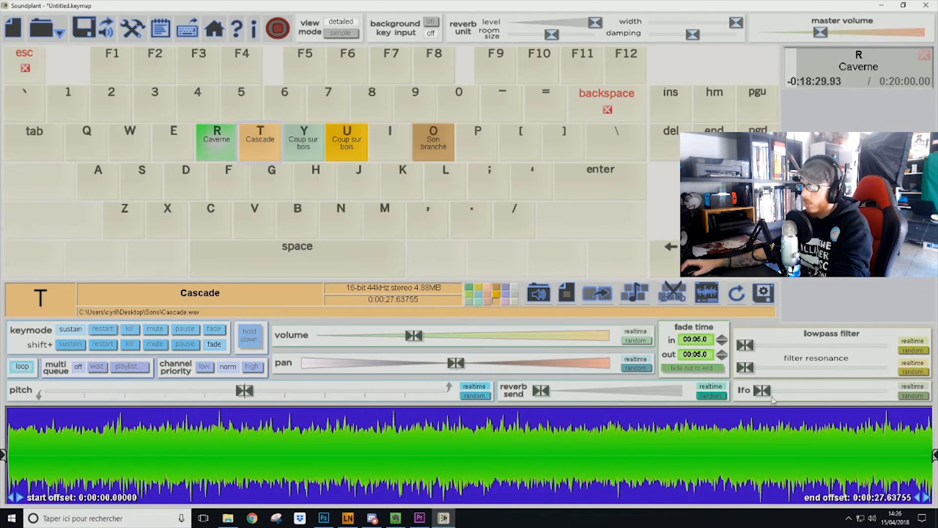
key(t)
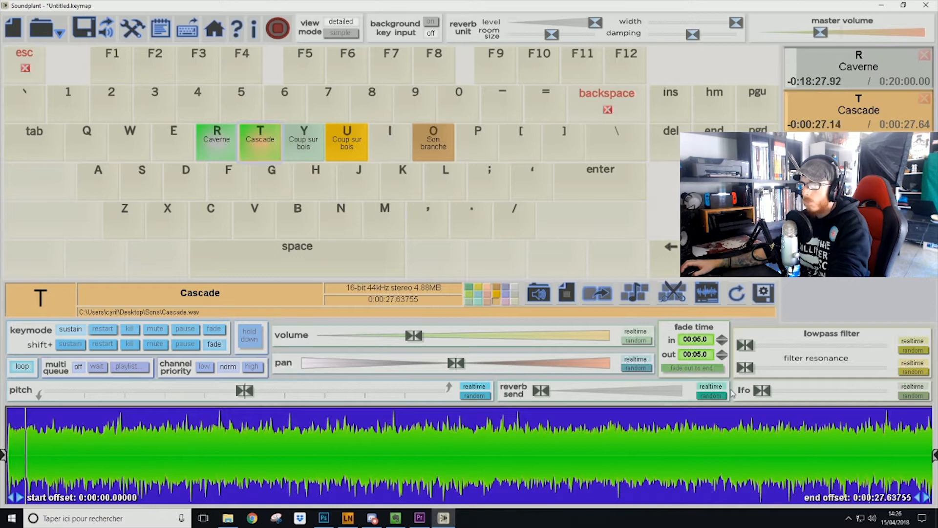
click(883, 451)
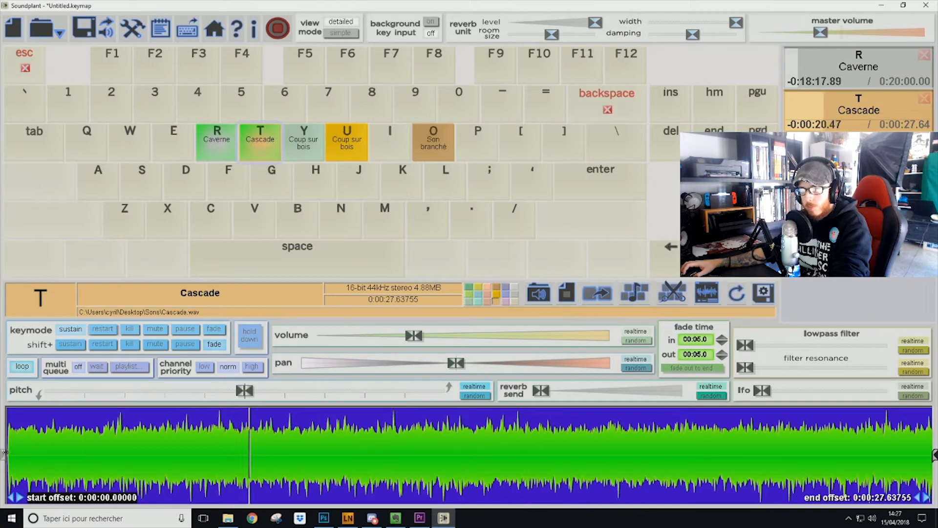
key(t)
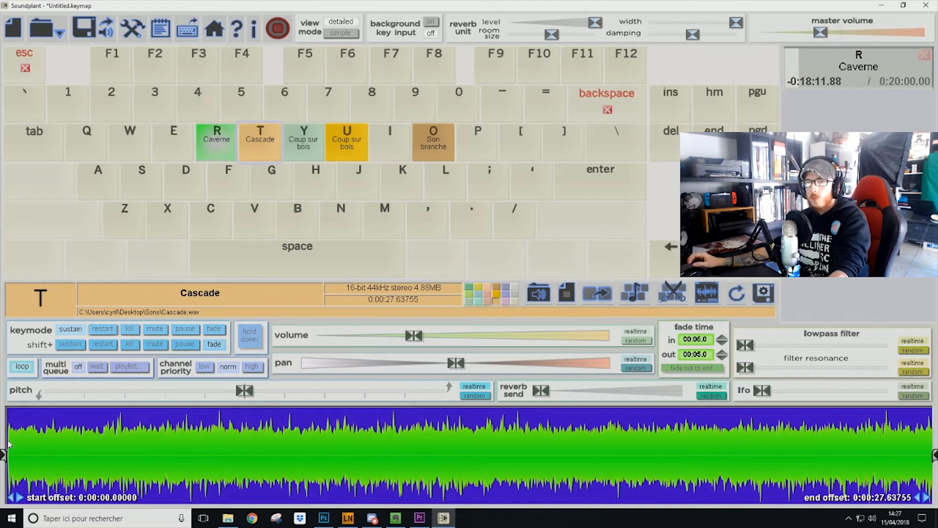
Trim Cascade to the section from about 0:00:07.30 to 0:00:11.31 and play that section as a loop.
drag(3, 453, 247, 455)
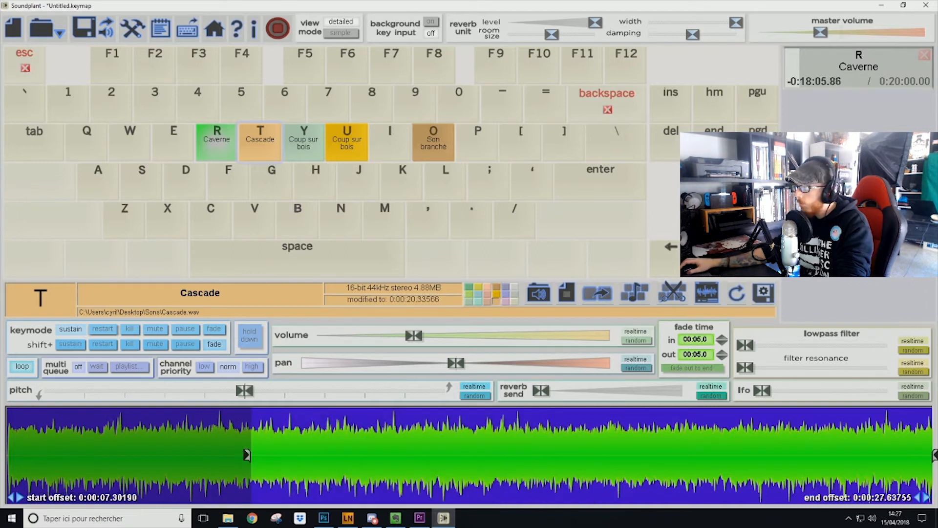
drag(933, 455, 390, 461)
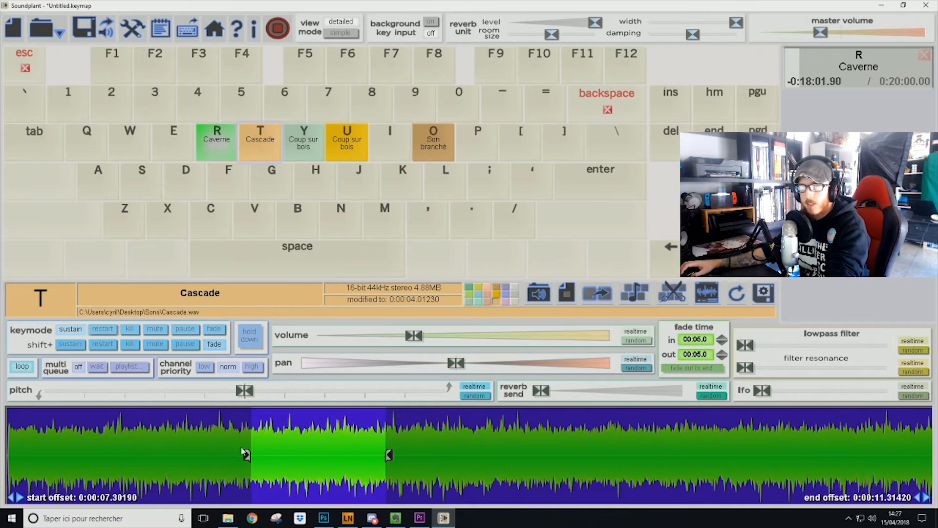
key(t)
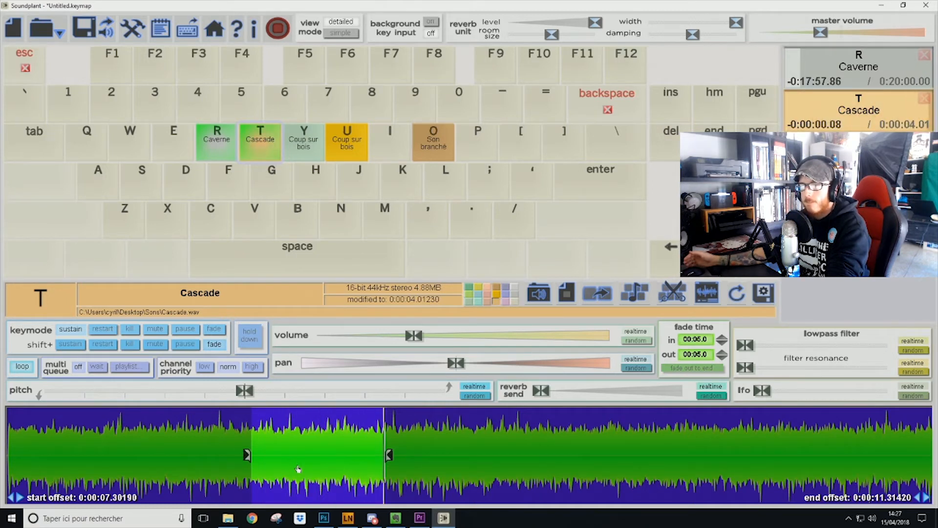
key(t)
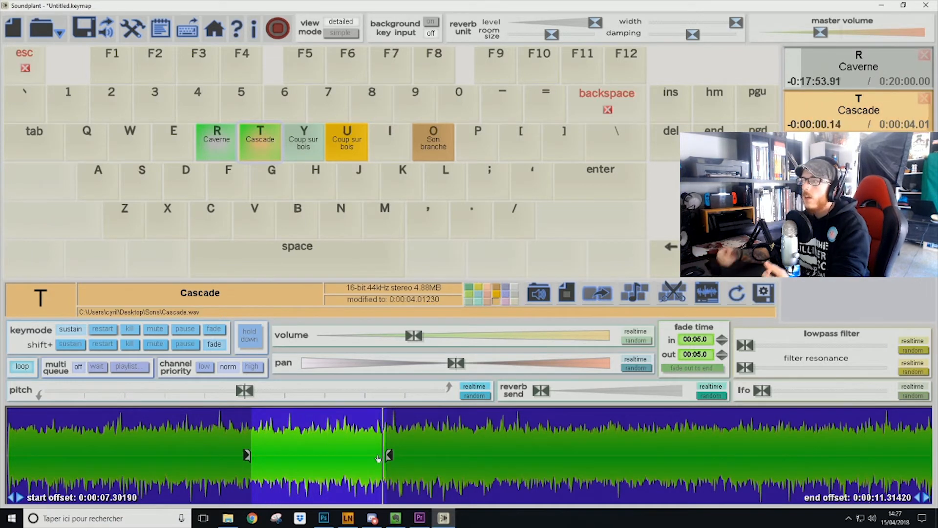
key(t)
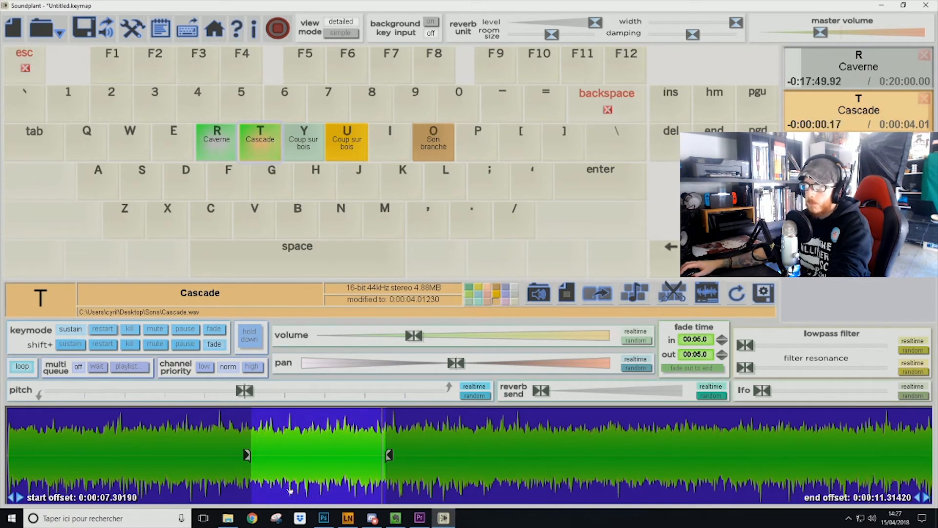
Widen Cascade's playback range to almost the whole sound, from about 0:00:00.17 to 0:00:27.59.
key(t)
drag(247, 454, 12, 454)
drag(387, 455, 934, 454)
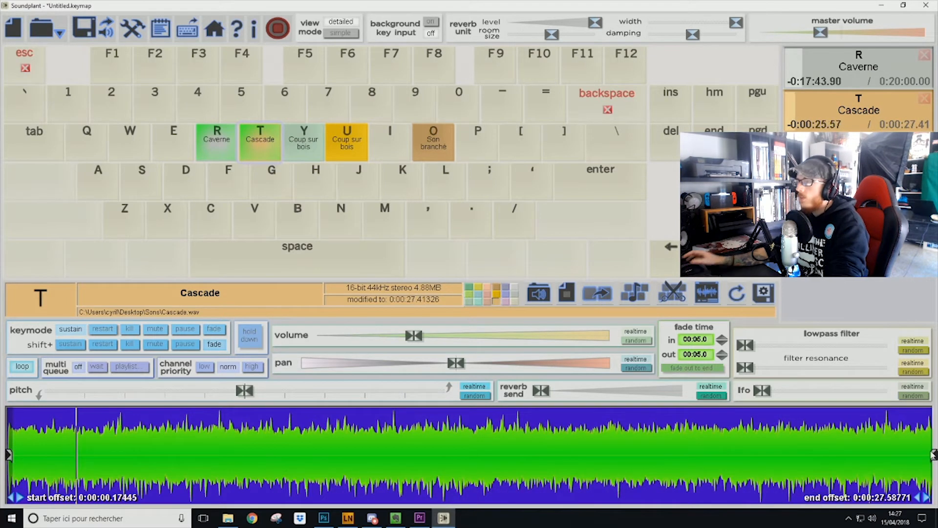
Lower Caverne's volume, enable looping for it, and test its loop near the end with Cascade stopped.
click(213, 145)
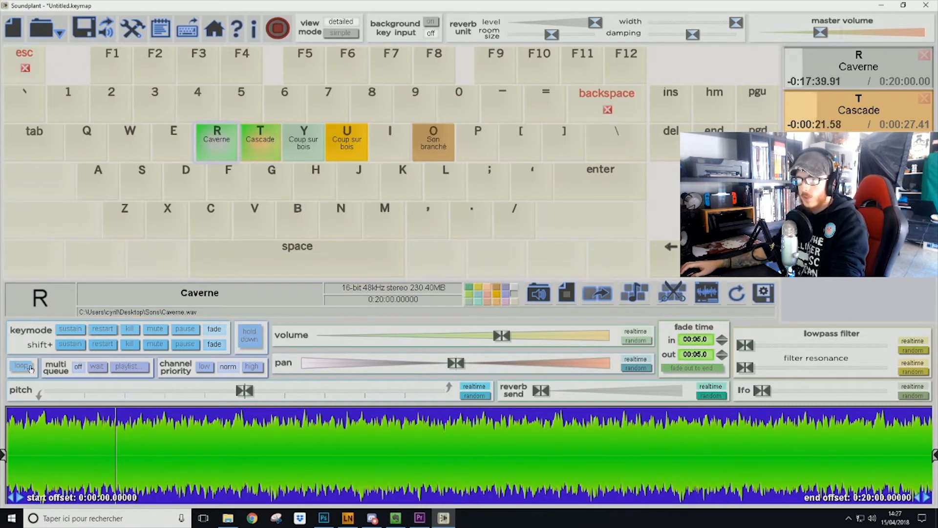
click(924, 99)
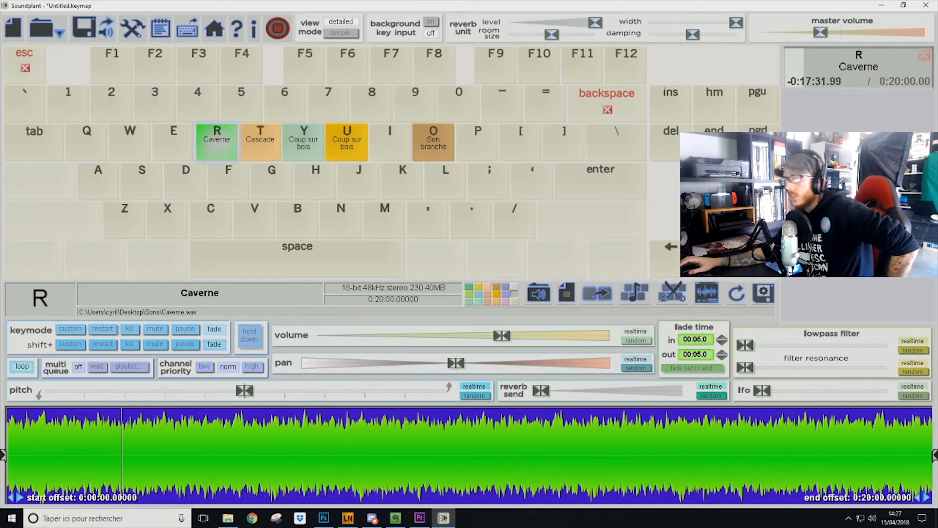
click(931, 436)
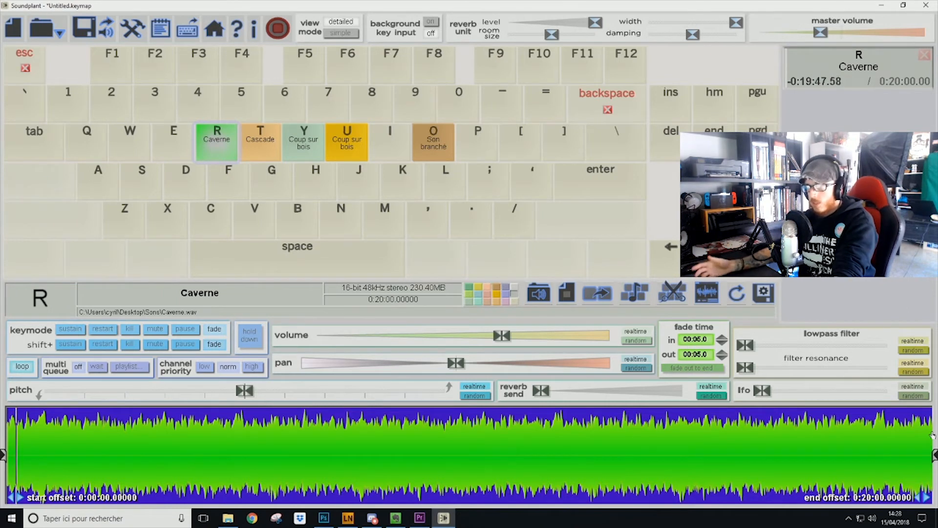
Play the Coup sur bois sound on key Y several times over the running Caverne ambience.
click(303, 146)
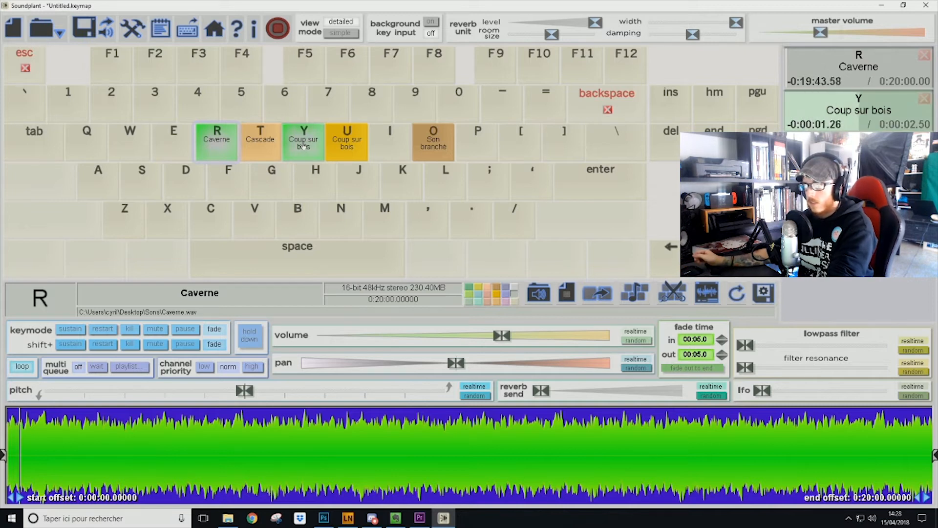
click(303, 145)
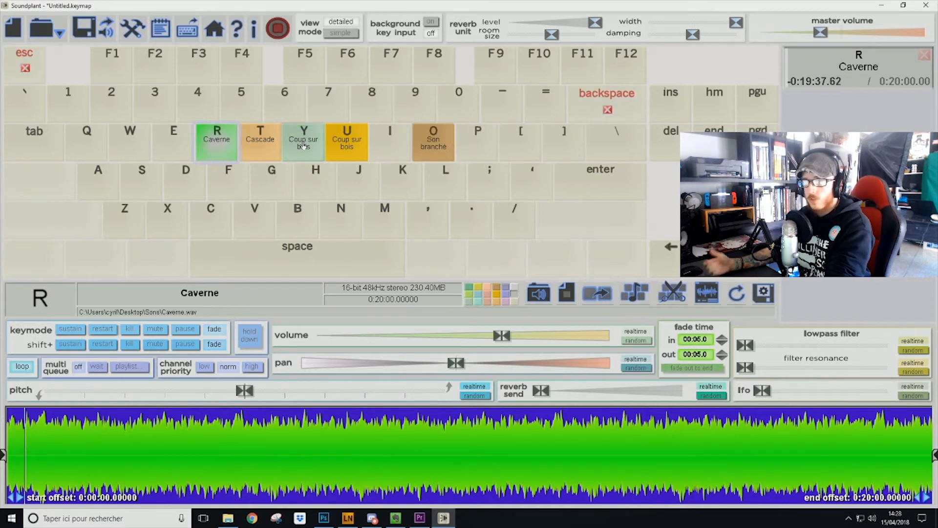
click(303, 146)
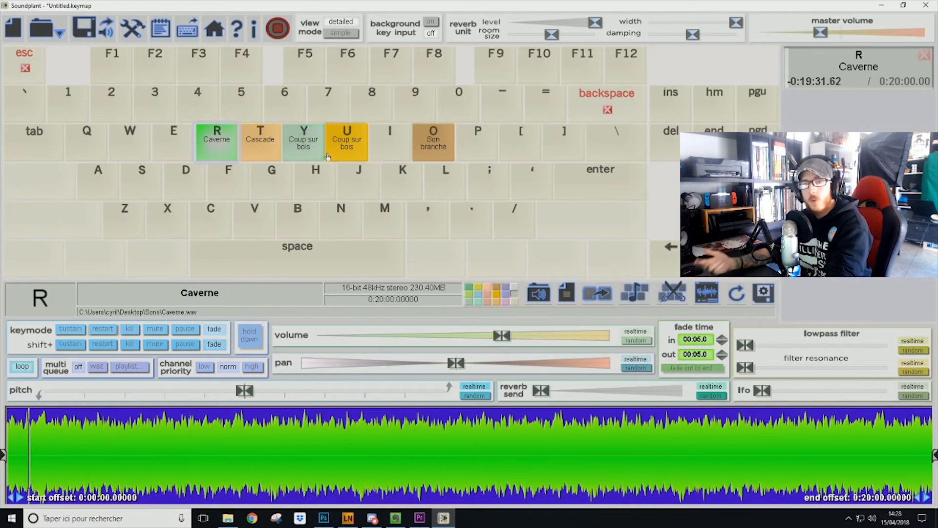
Compare the Coup sur bois sounds on keys Y and U, and lower the volume of the one on U.
key(y)
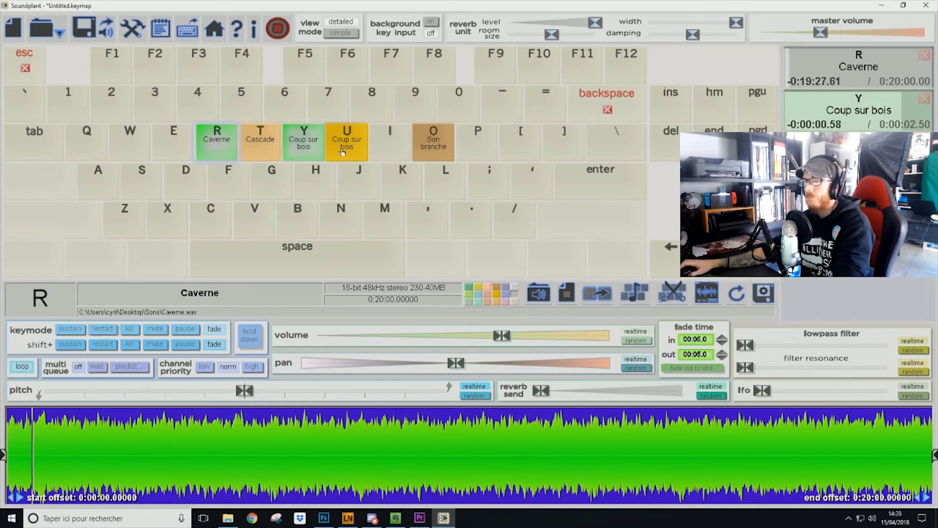
click(346, 152)
click(292, 151)
click(362, 140)
click(317, 144)
click(352, 149)
click(317, 149)
click(347, 148)
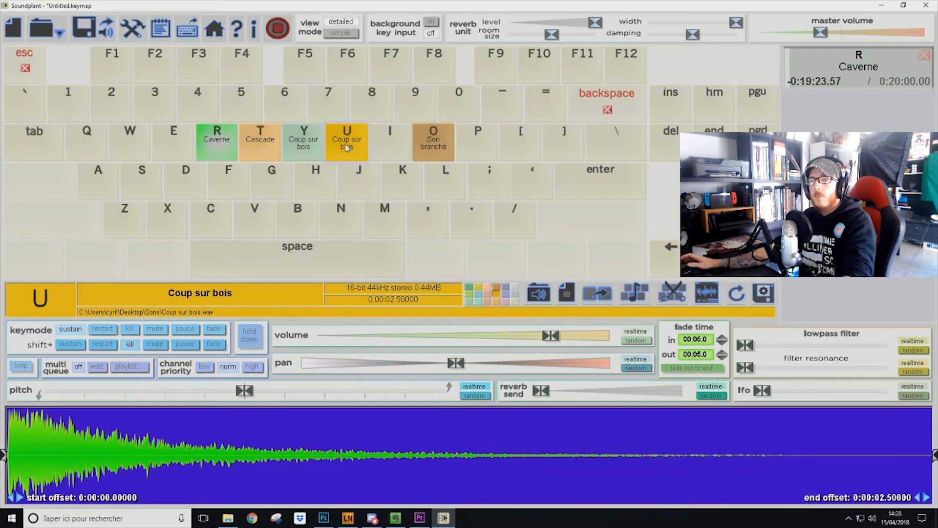
drag(551, 335, 522, 335)
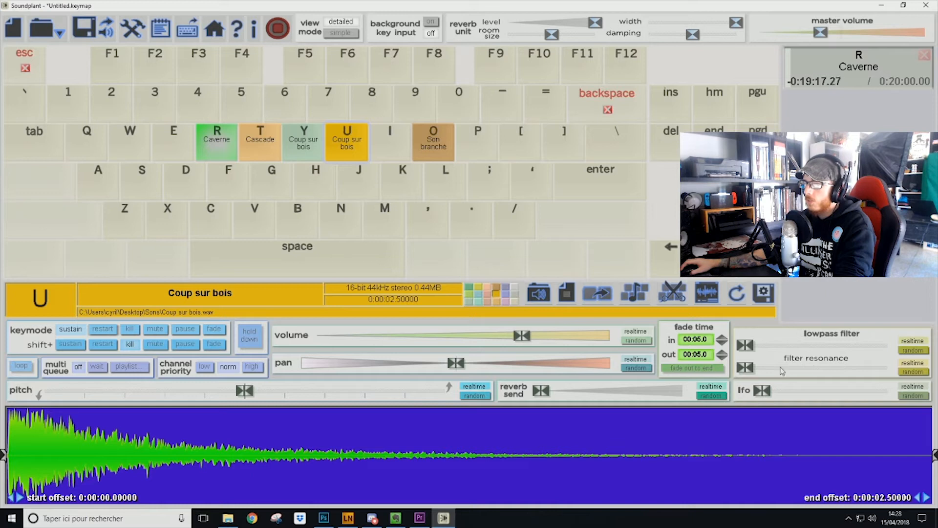
Test key U's Coup sur bois panned fully right and at -100%, and recentre its pan at 0%.
mouse_move(461, 364)
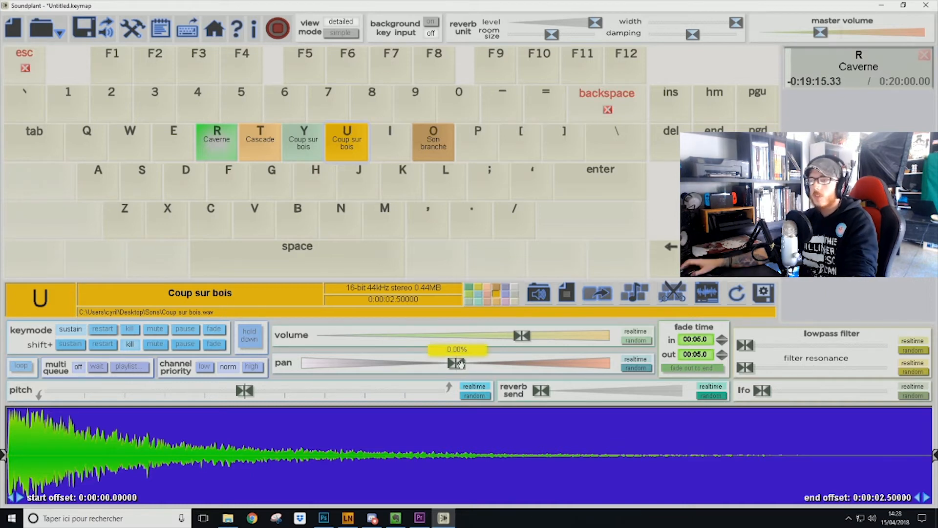
drag(456, 363, 610, 362)
key(u)
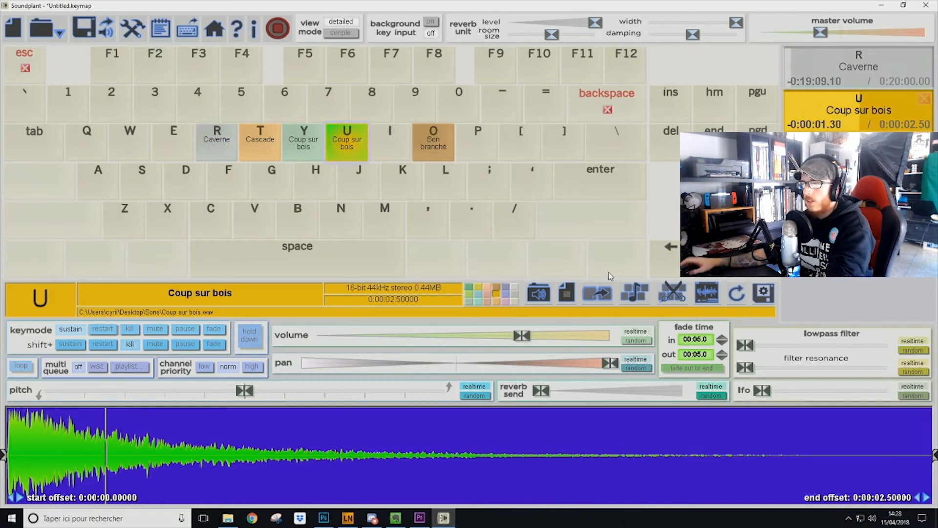
drag(611, 363, 245, 384)
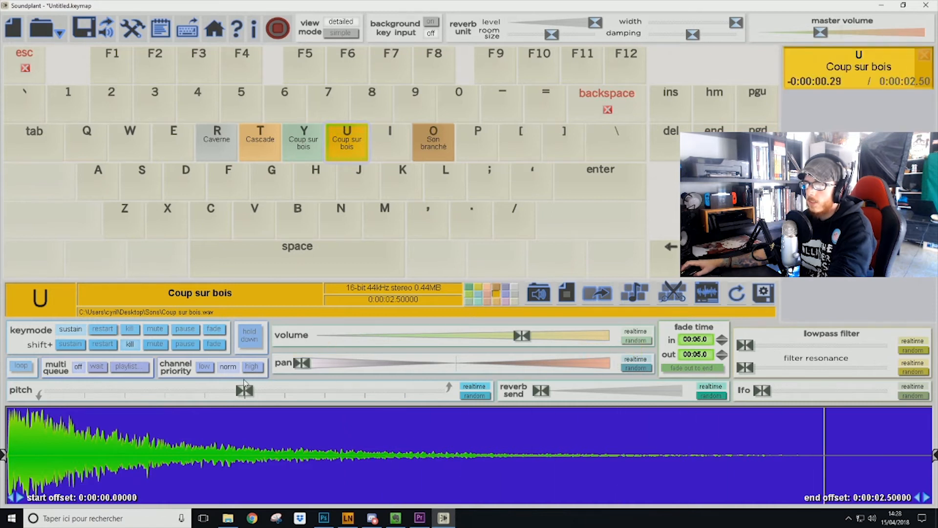
key(u)
key(u)
mouse_move(303, 364)
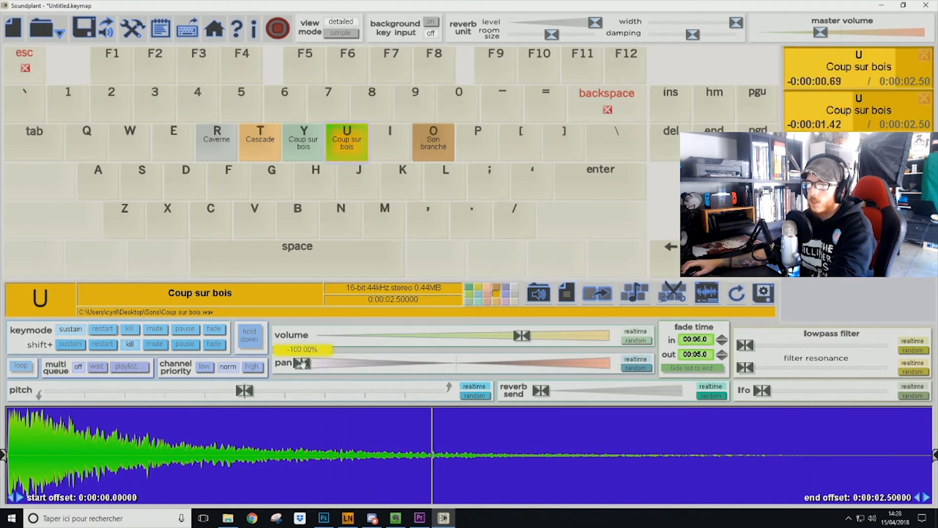
drag(302, 364, 456, 362)
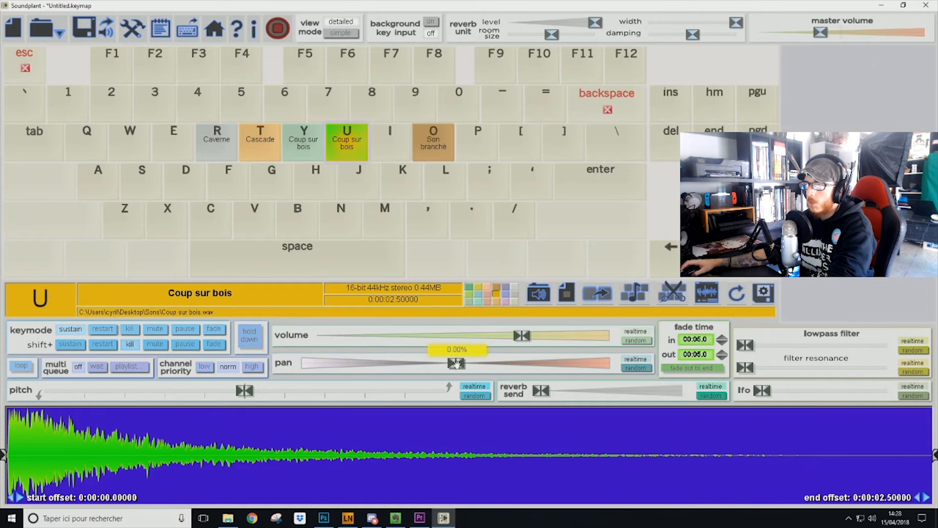
key(u)
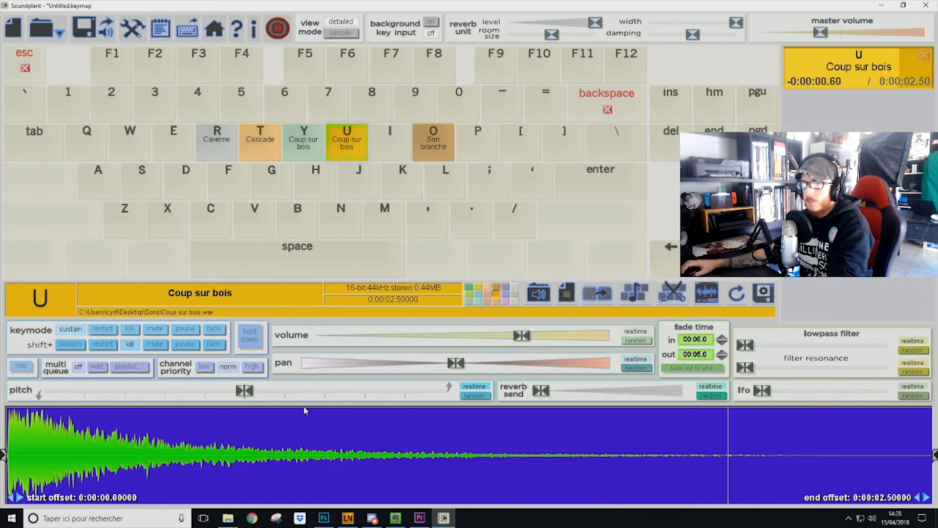
Try a very low pitch on key U's Coup sur bois, and settle its pitch slightly below the original.
drag(244, 393, 110, 391)
key(u)
key(u)
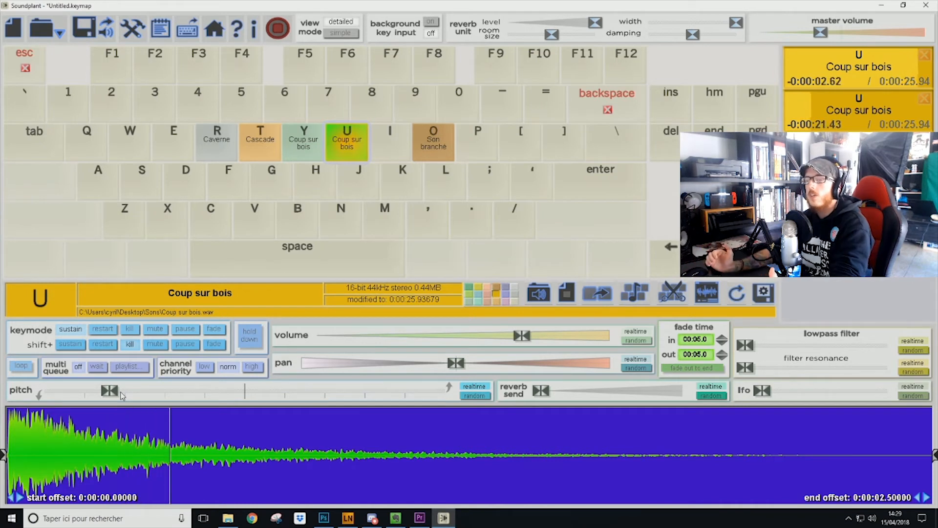
drag(111, 391, 229, 391)
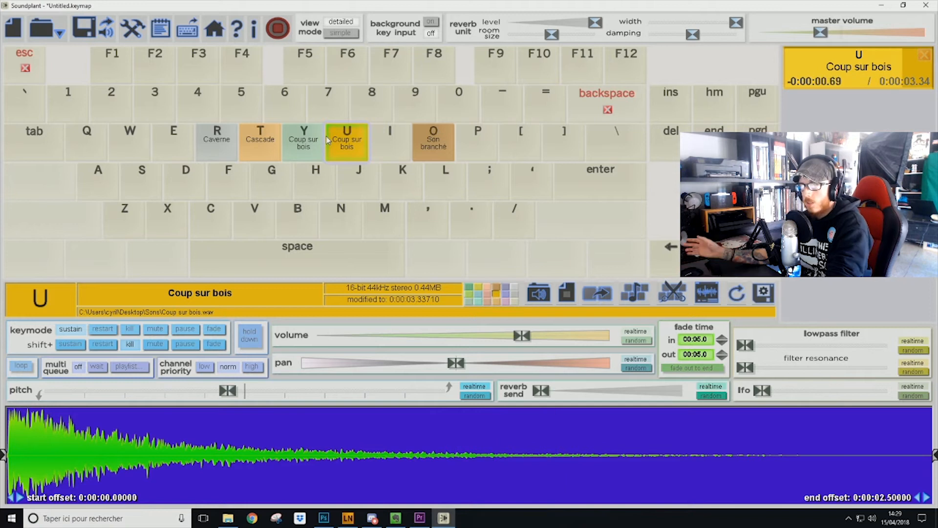
Compare the original-pitch Coup sur bois on key Y with the lower-pitched version on key U.
click(293, 142)
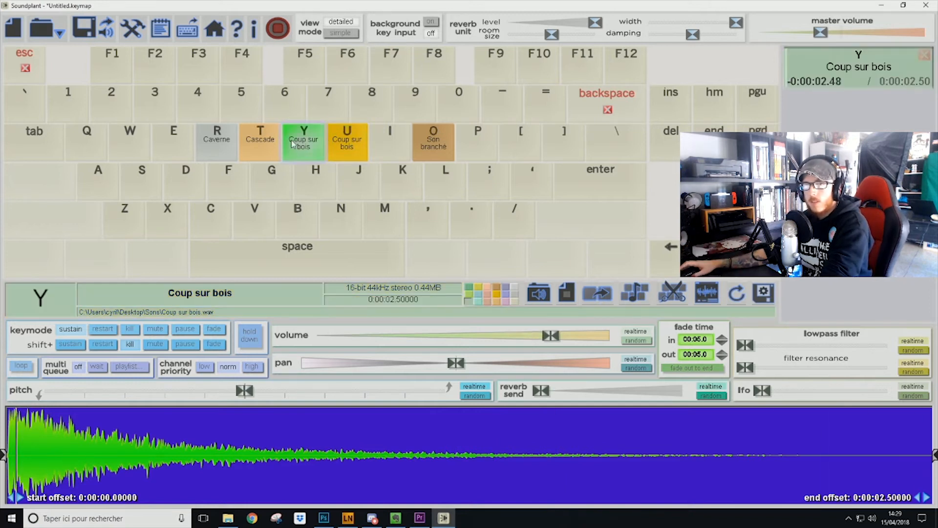
key(u)
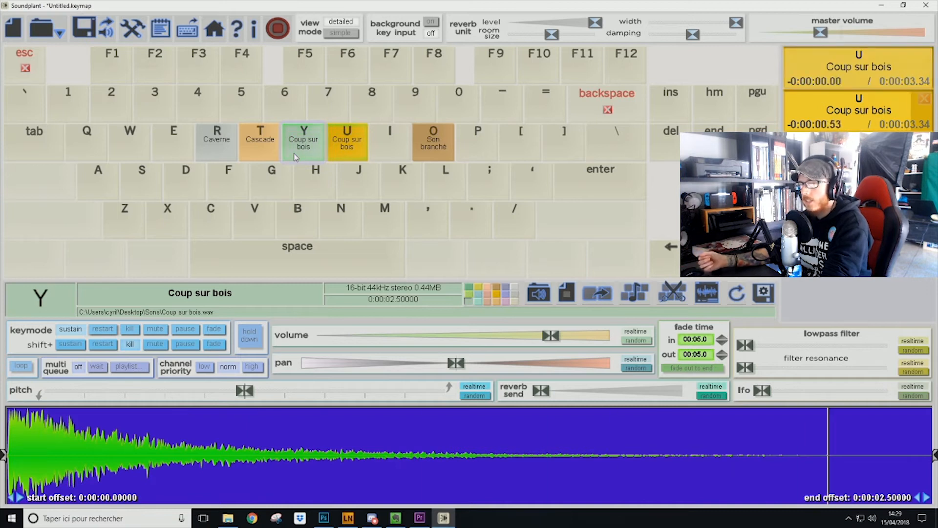
click(295, 156)
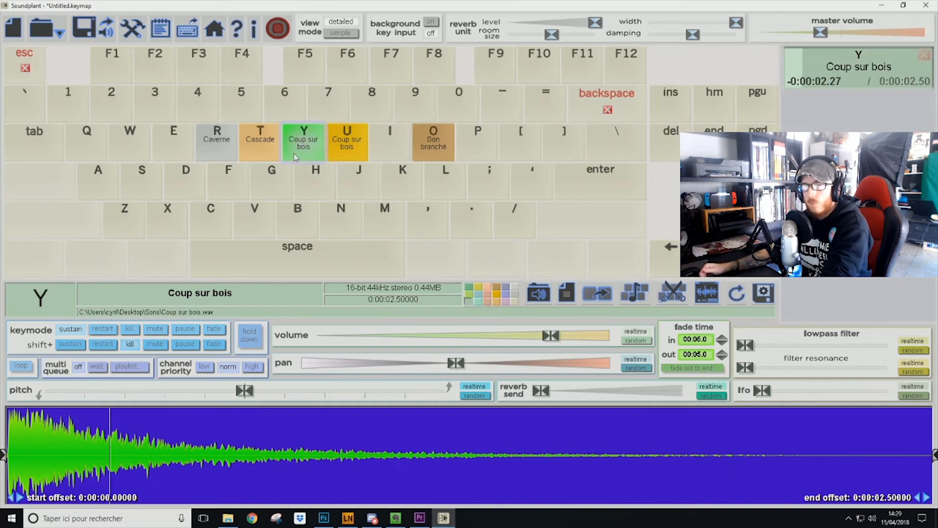
click(295, 156)
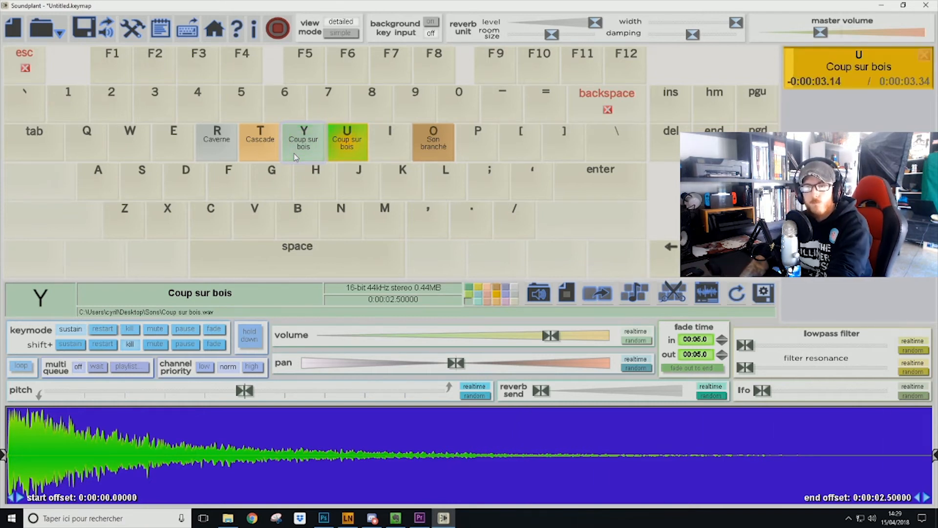
Play the two Coup sur bois sounds on Y and U in a rhythm, layering Cascade from key T.
key(u)
key(y)
key(t)
key(u)
key(u)
key(y)
key(t)
key(u)
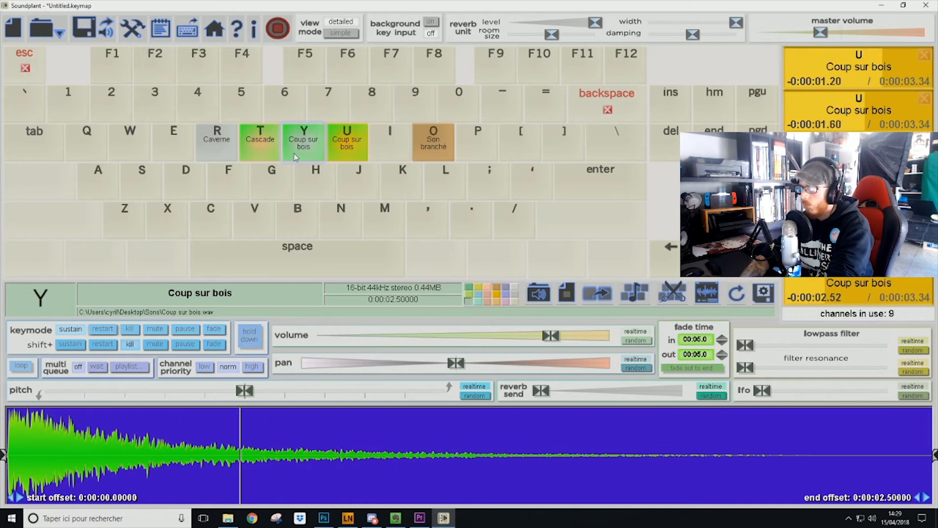
key(u)
key(y)
key(t)
key(u)
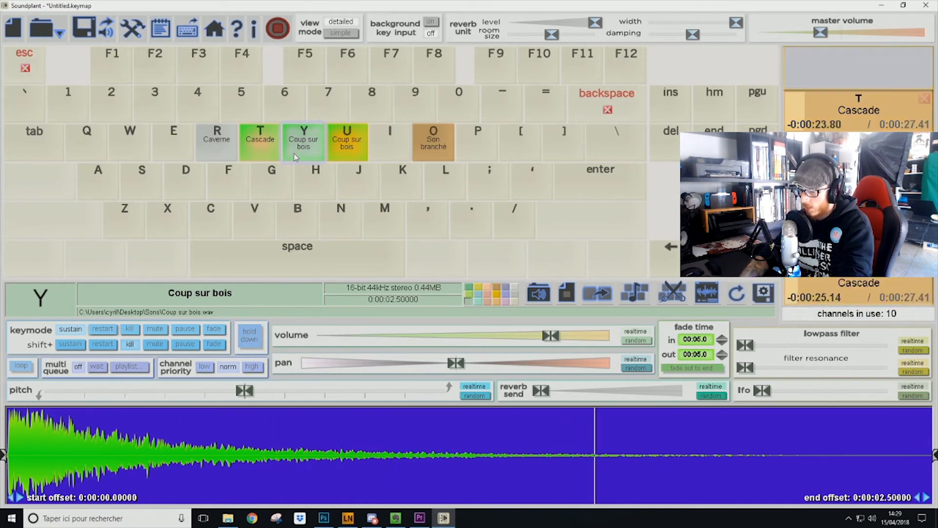
key(y)
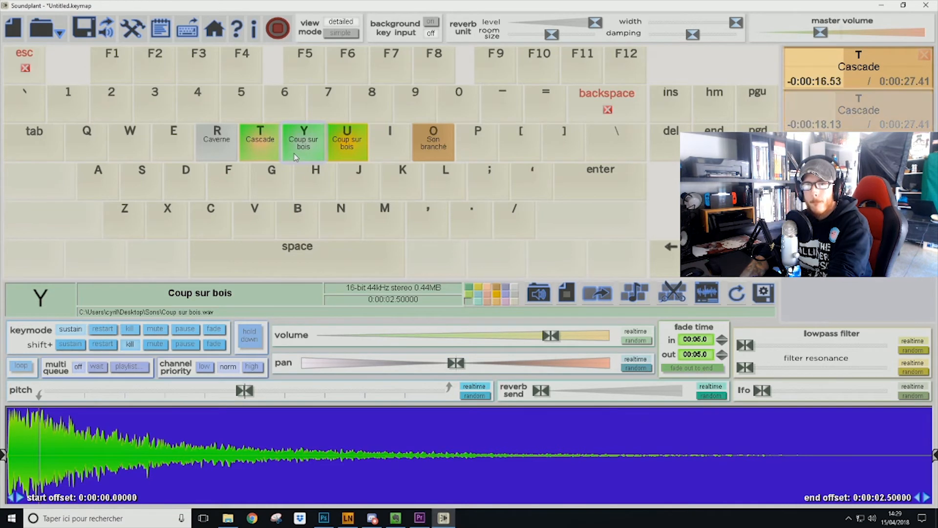
key(u)
key(y)
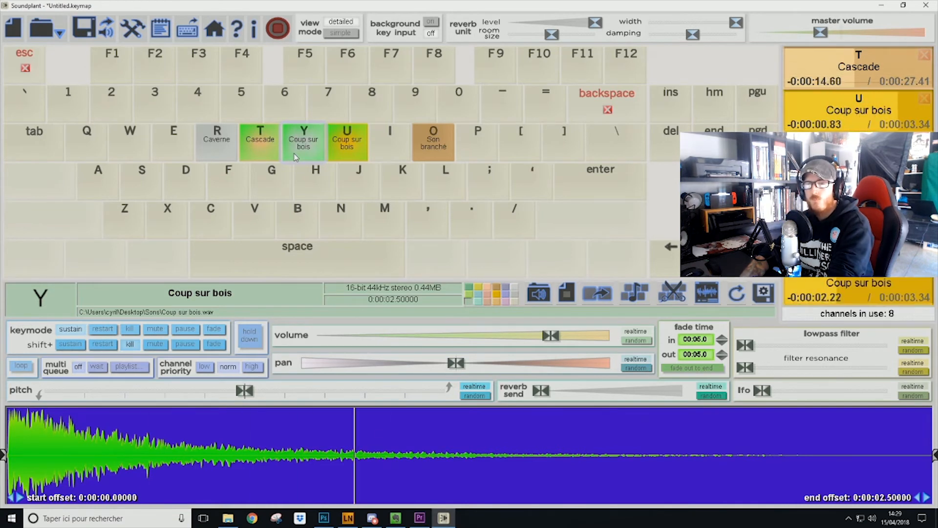
key(u)
key(y)
Stop Cascade and keep alternating the Coup sur bois sounds on keys U and Y.
key(shift+t)
key(u)
key(y)
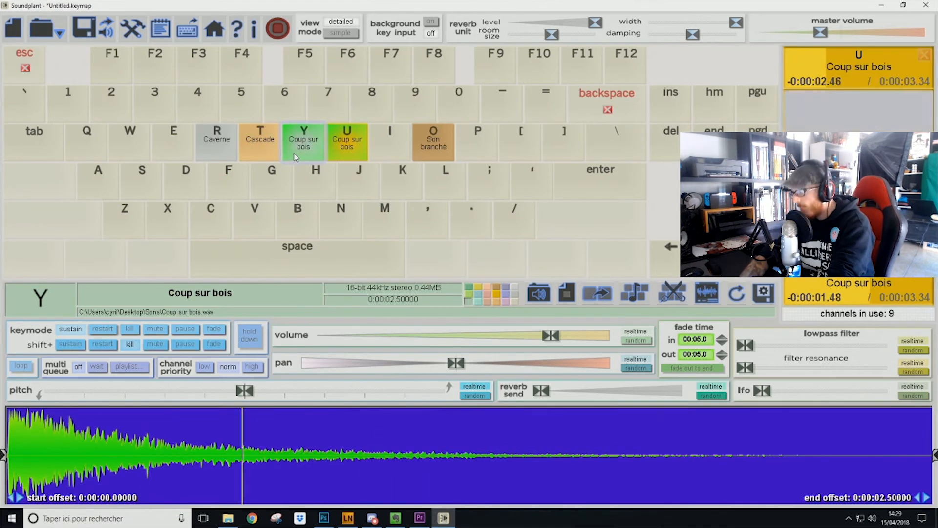
key(y)
key(u)
key(y)
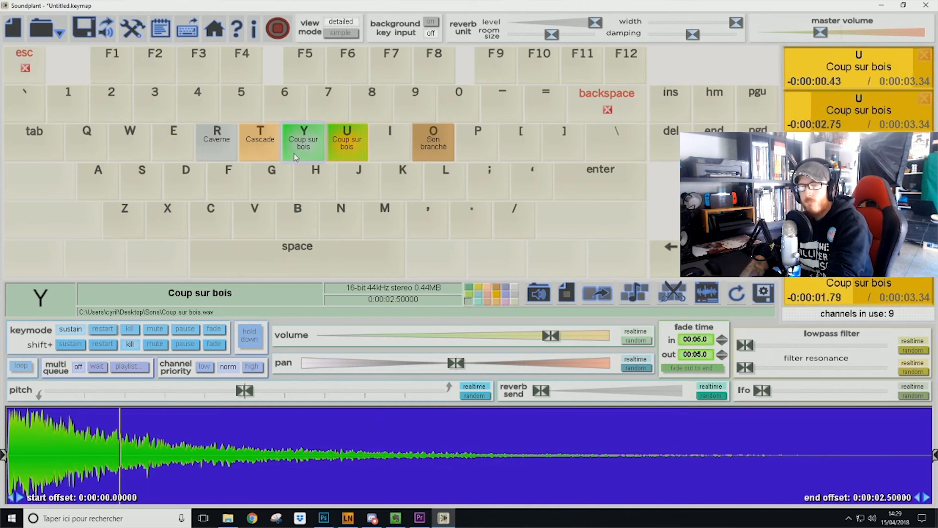
key(u)
key(y)
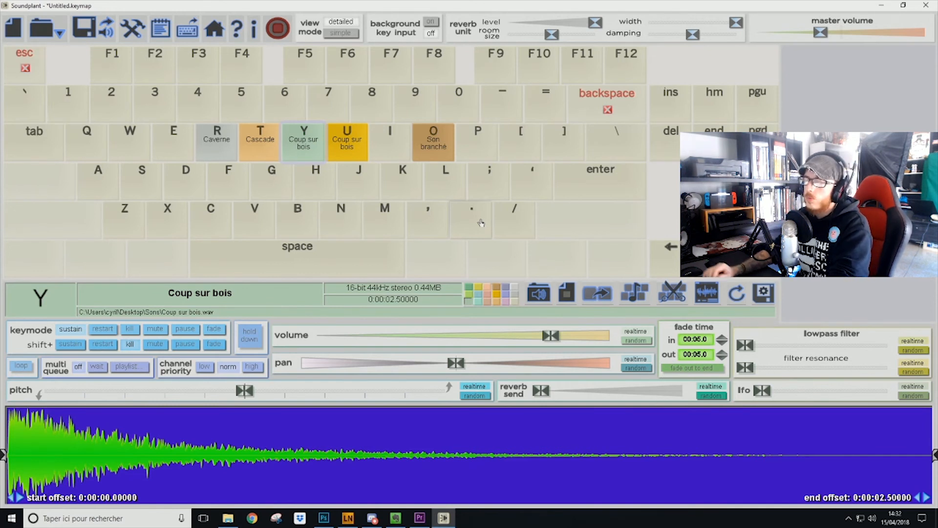
Play the Son branché sound assigned to key O.
key(o)
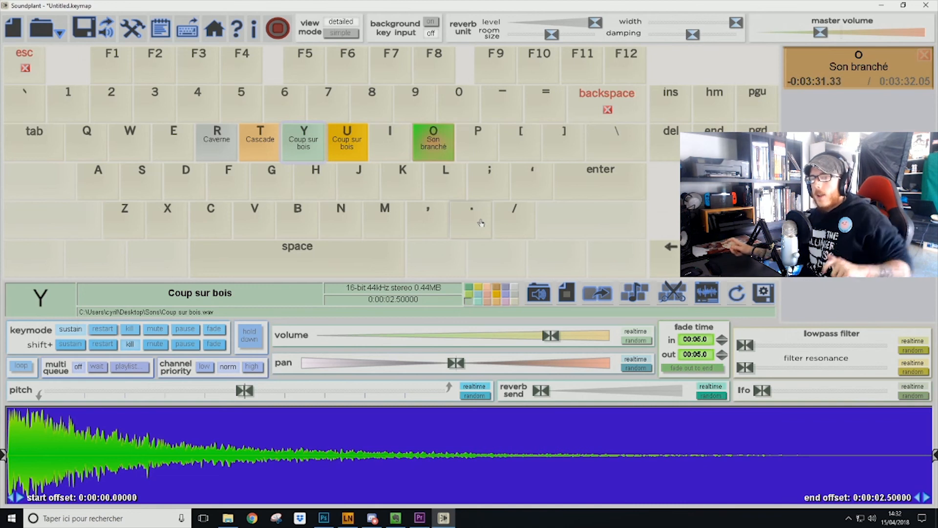